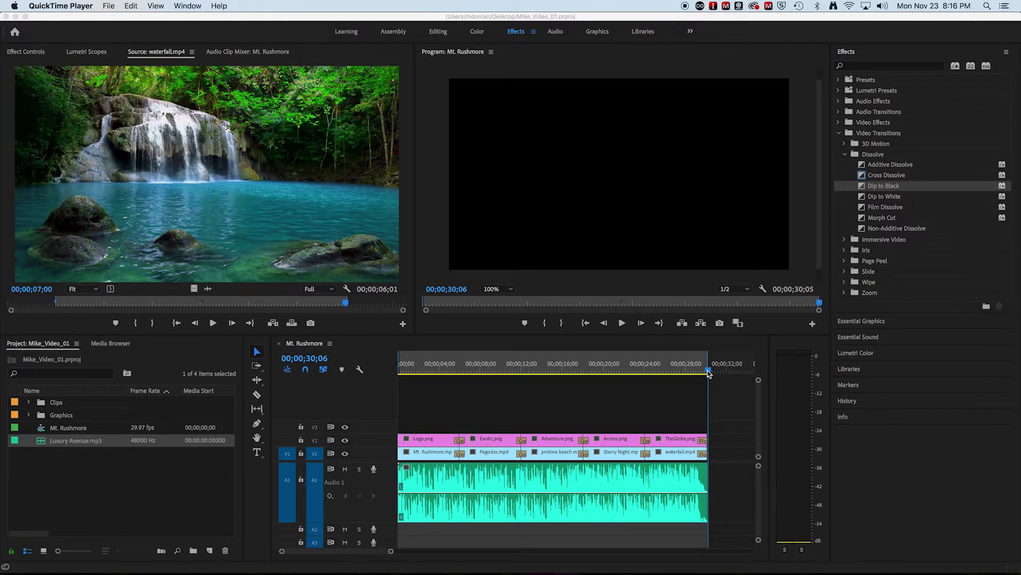
Step: Play the opening of the Mt. Rushmore sequence from its start, then scrub through the rest to the end
left_click(689, 372)
left_click_drag(707, 370, 388, 365)
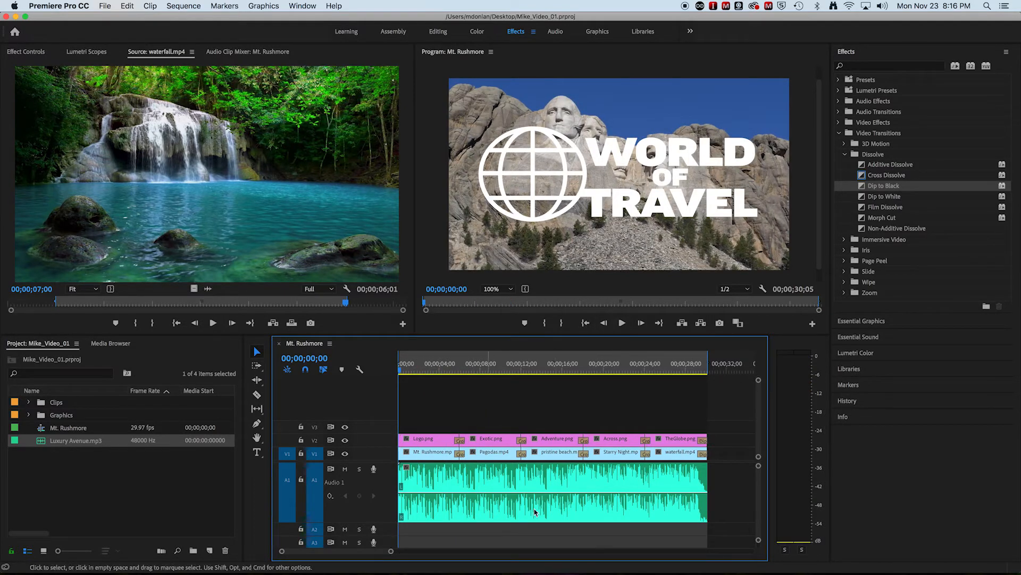
left_click(623, 323)
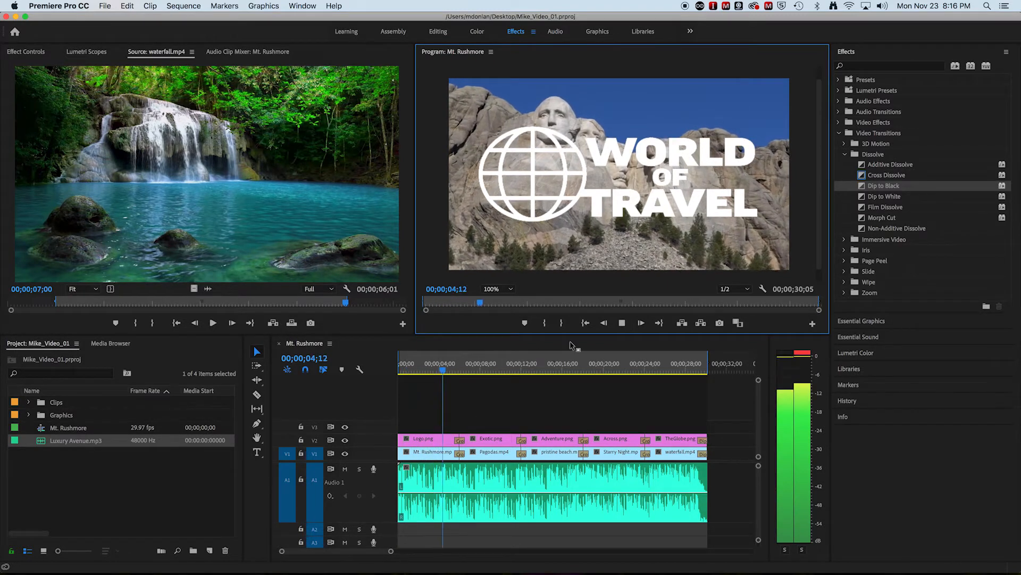
left_click(622, 324)
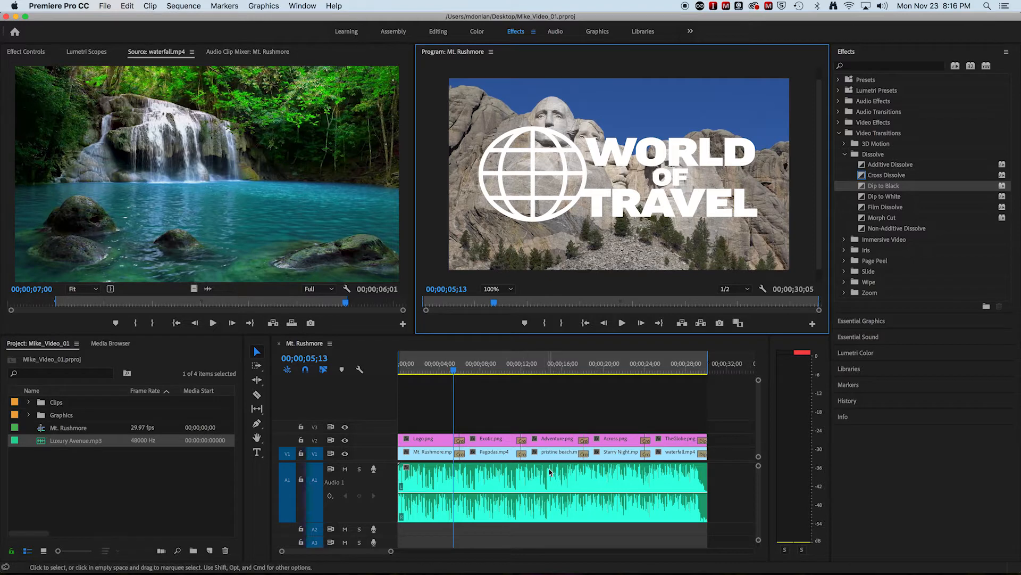
left_click(456, 371)
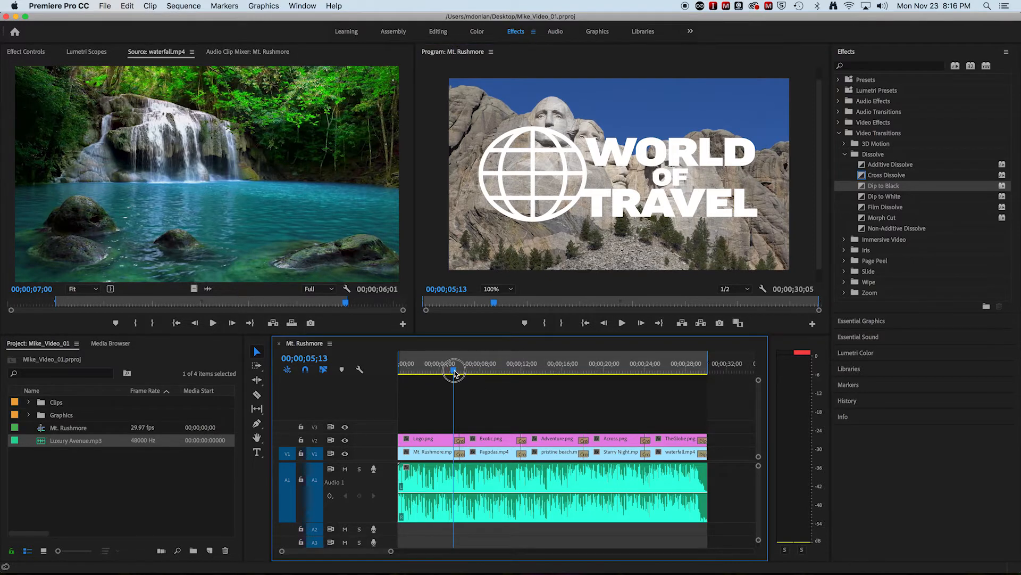
left_click_drag(457, 373, 710, 372)
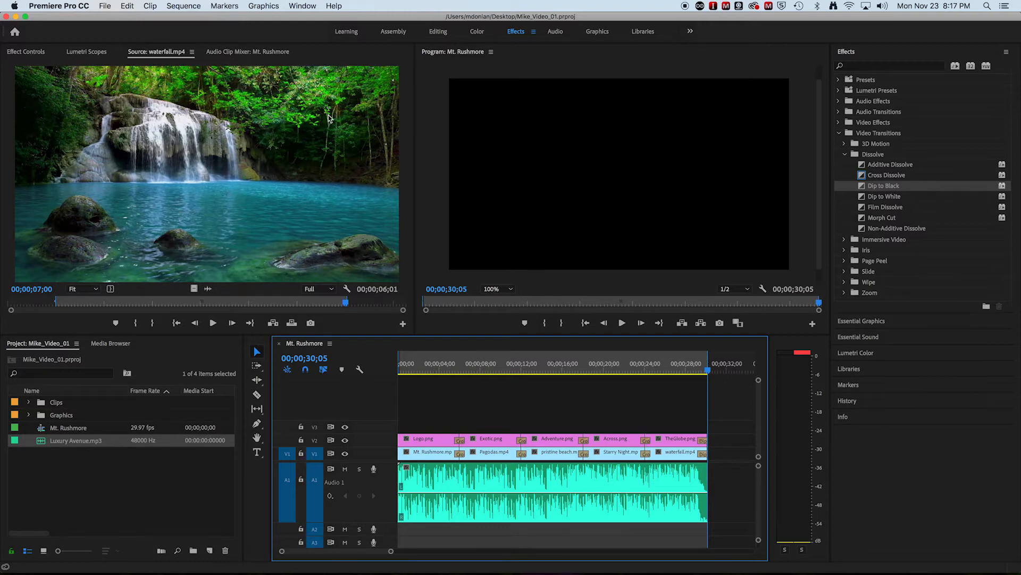
Step: Try to save the project as Mike_Video_01 in the Premiere Tutorials folder on the Desktop
left_click(130, 6)
mouse_move(109, 5)
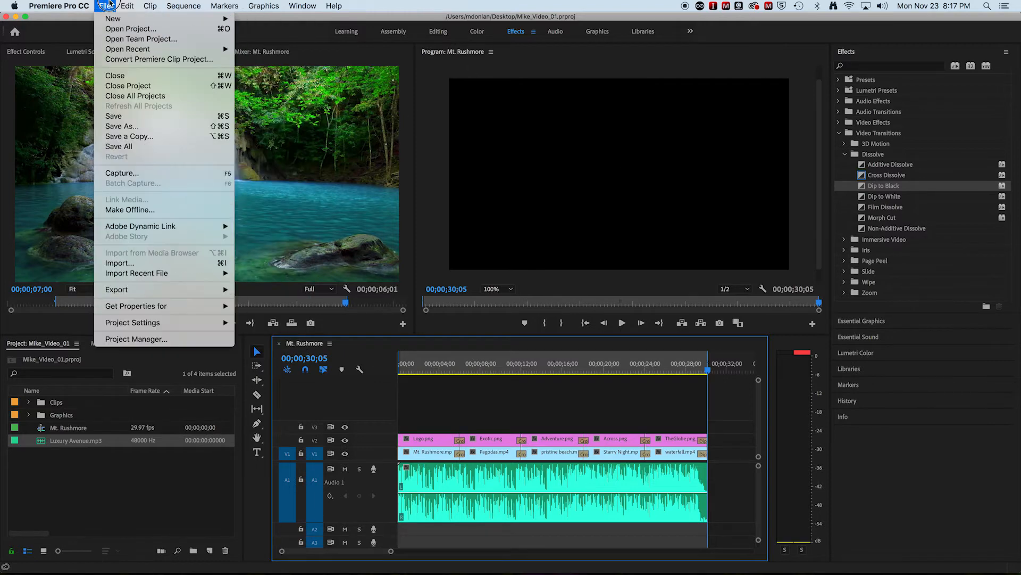
left_click(122, 128)
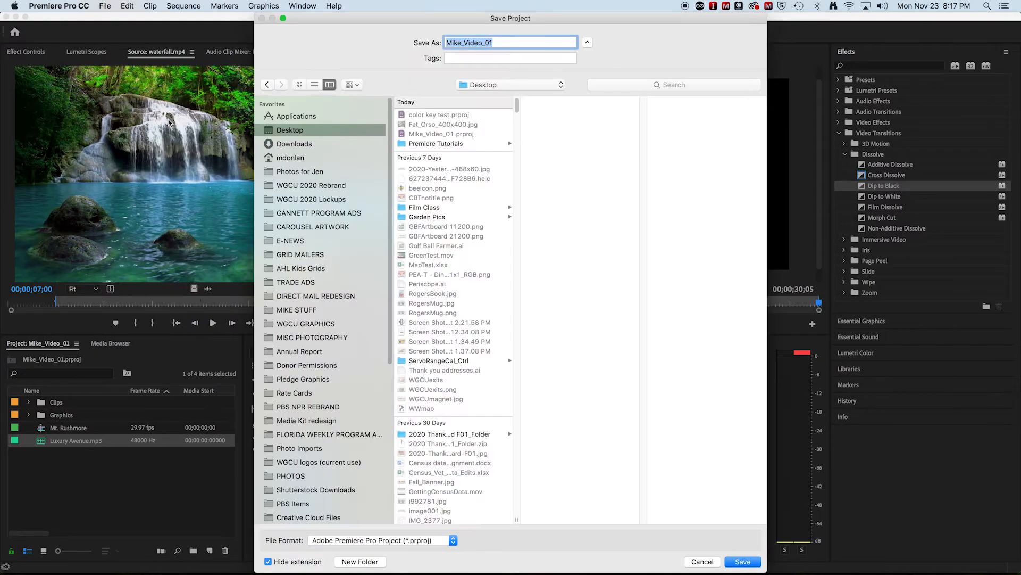
left_click(413, 144)
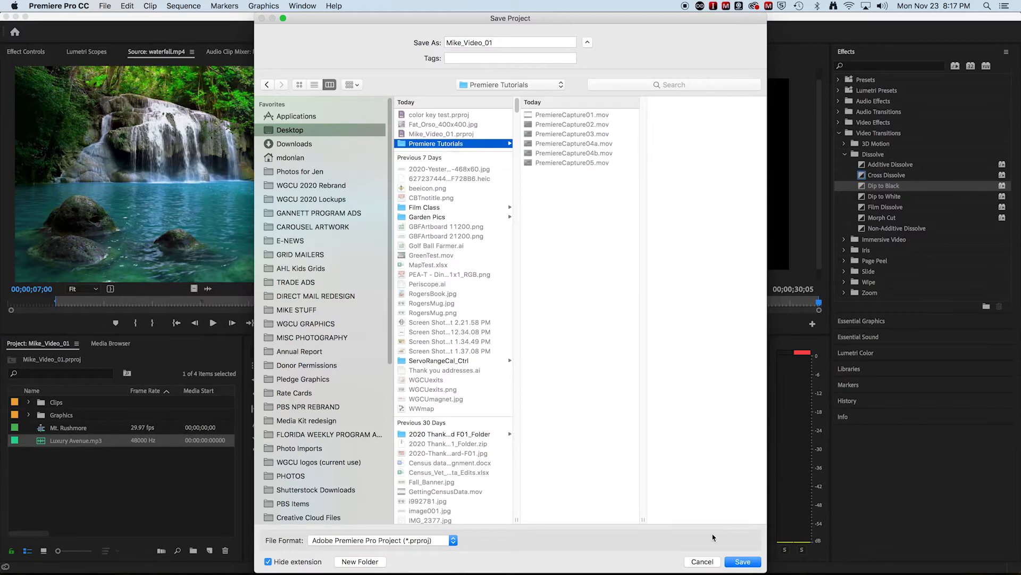
left_click(734, 561)
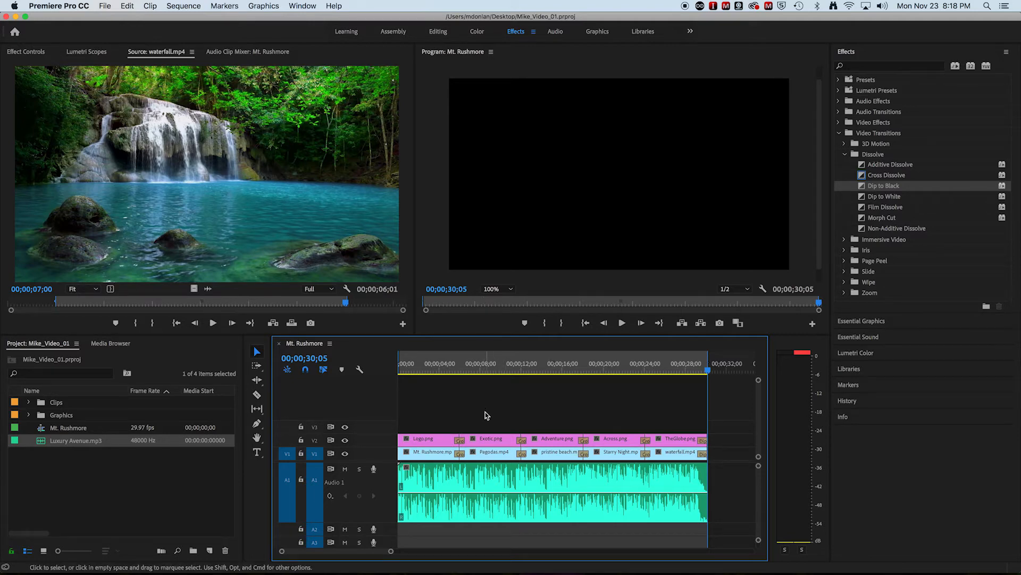
Step: Open the media export settings for the Mt. Rushmore sequence and choose H.264 as the format
left_click(104, 4)
mouse_move(145, 292)
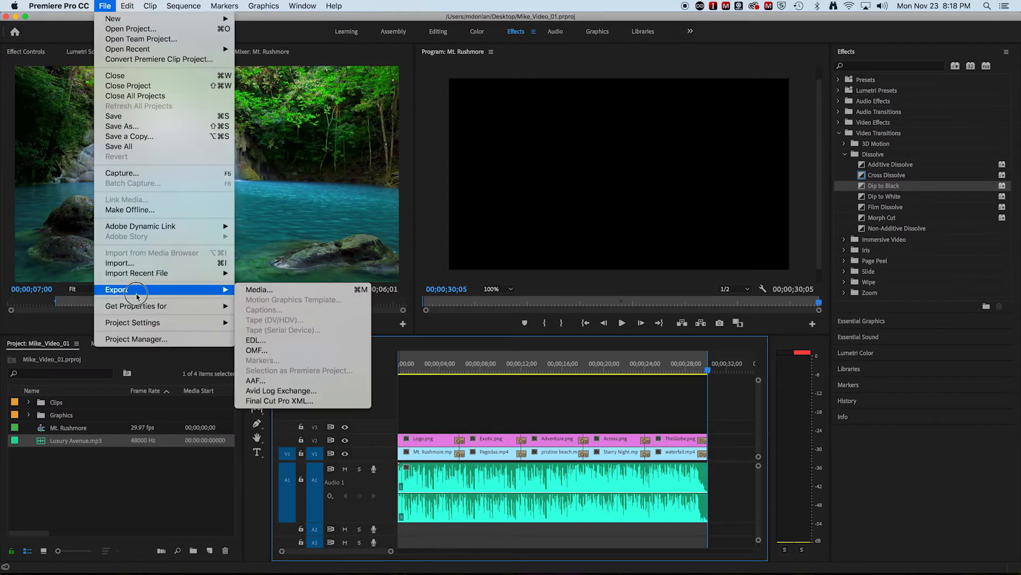
left_click(266, 291)
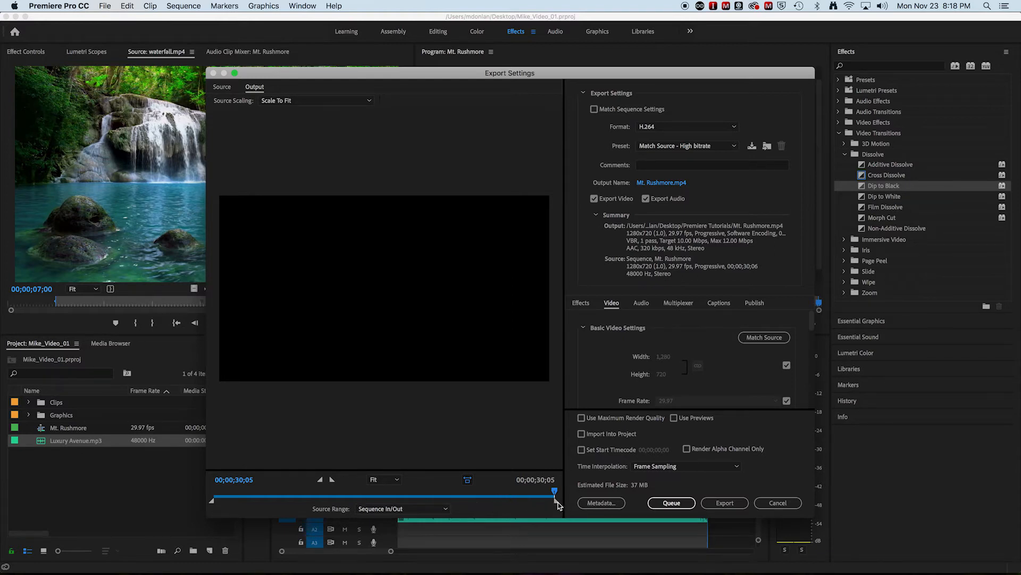
mouse_move(554, 491)
left_mouse_down()
mouse_move(269, 487)
mouse_move(556, 506)
left_mouse_up()
left_click(662, 128)
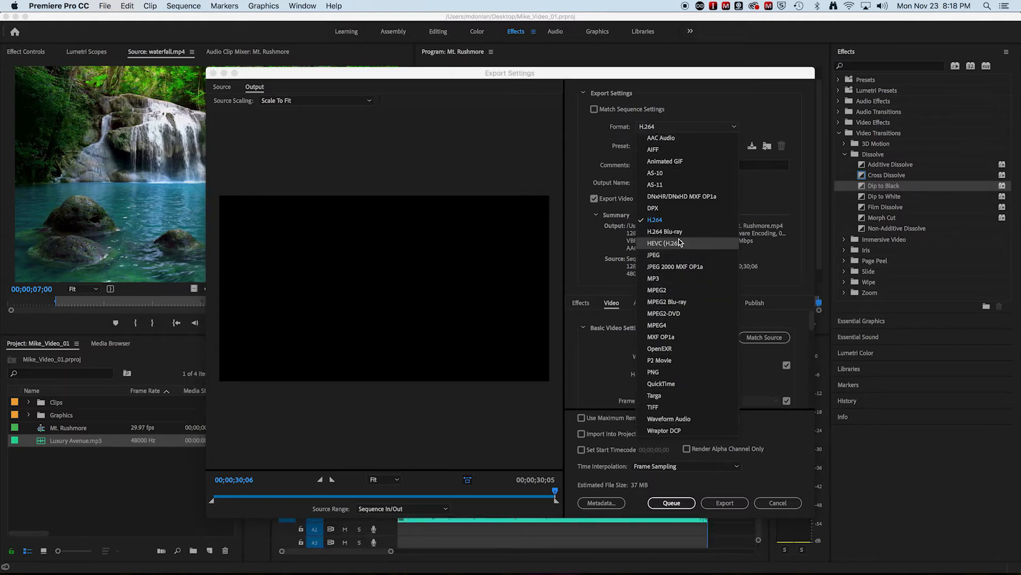
left_click(673, 221)
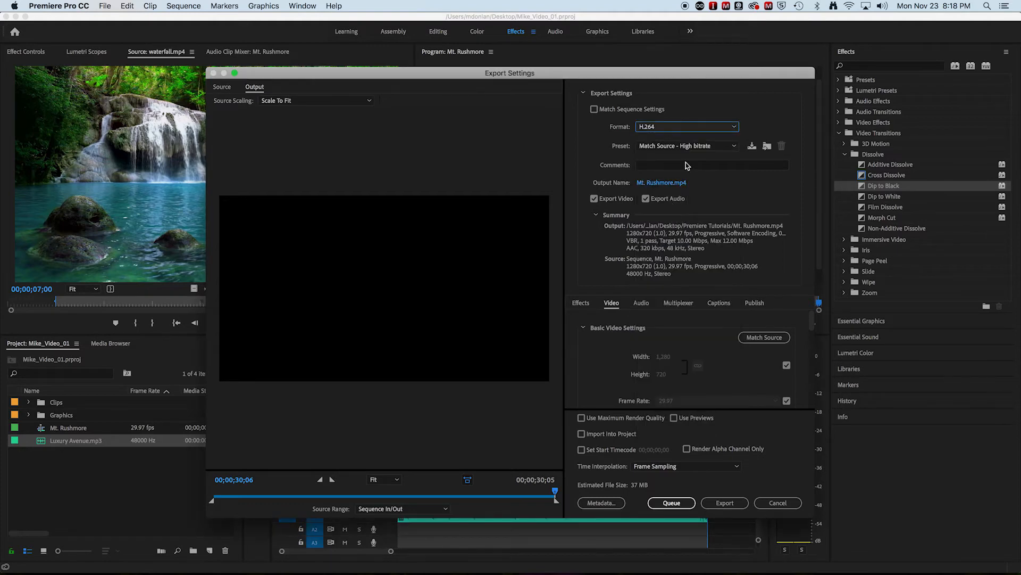
Step: Name the output file Mike_Travel_Video in the Premiere Tutorials folder and export the video
left_click(650, 184)
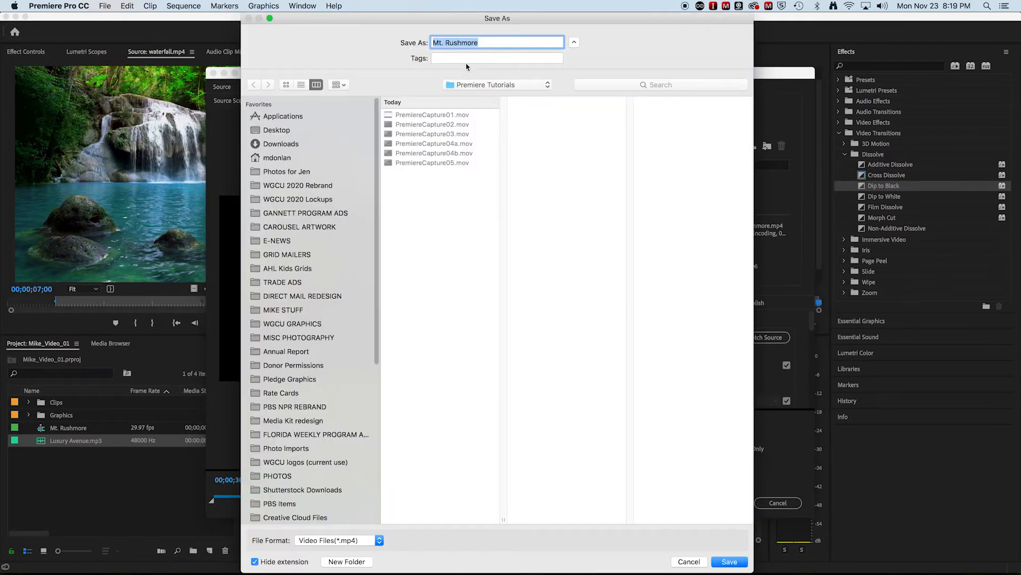
type("Mike_Travel_Video")
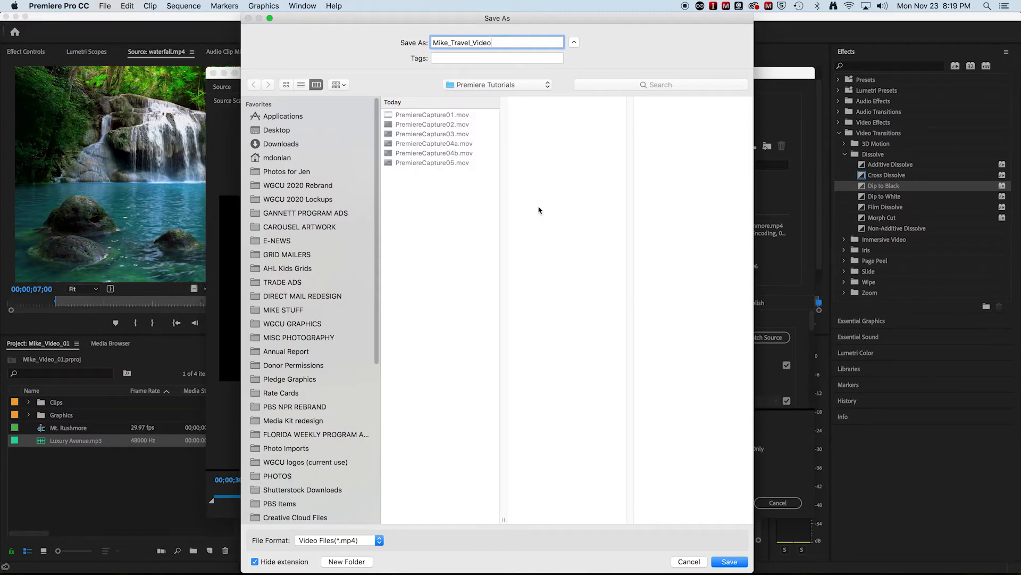
left_click(732, 562)
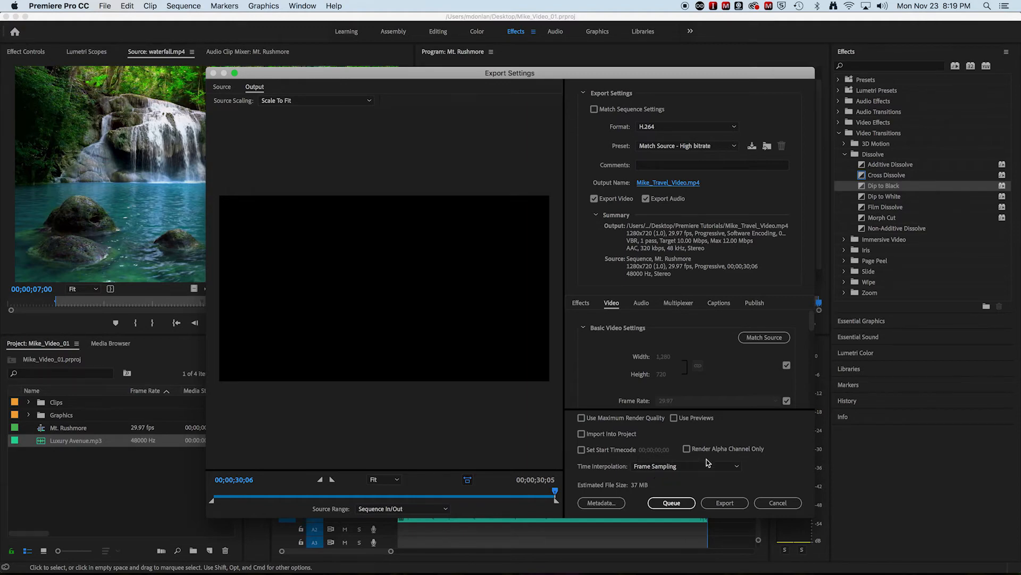
left_click(725, 503)
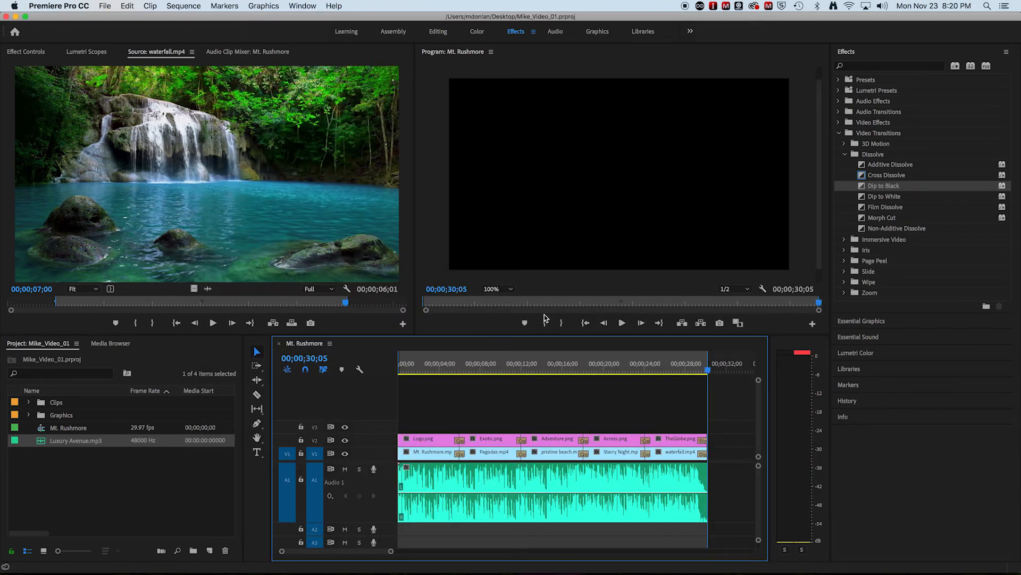
Step: Switch to Finder and check the exported Mike_Travel_Video.mp4 in the Premiere Tutorials folder, viewing its file information and playing its preview
mouse_move(199, 569)
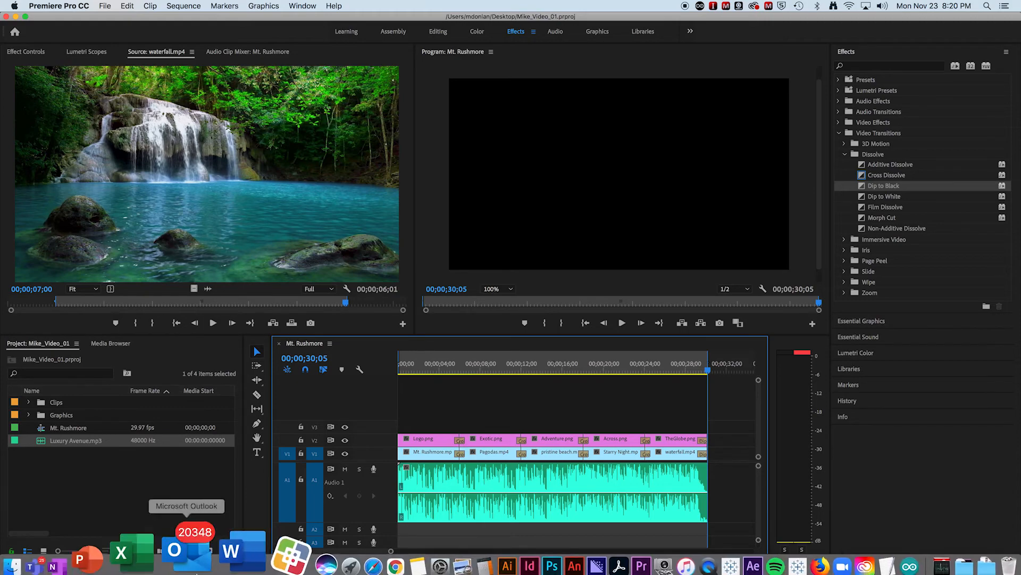
left_click(84, 547)
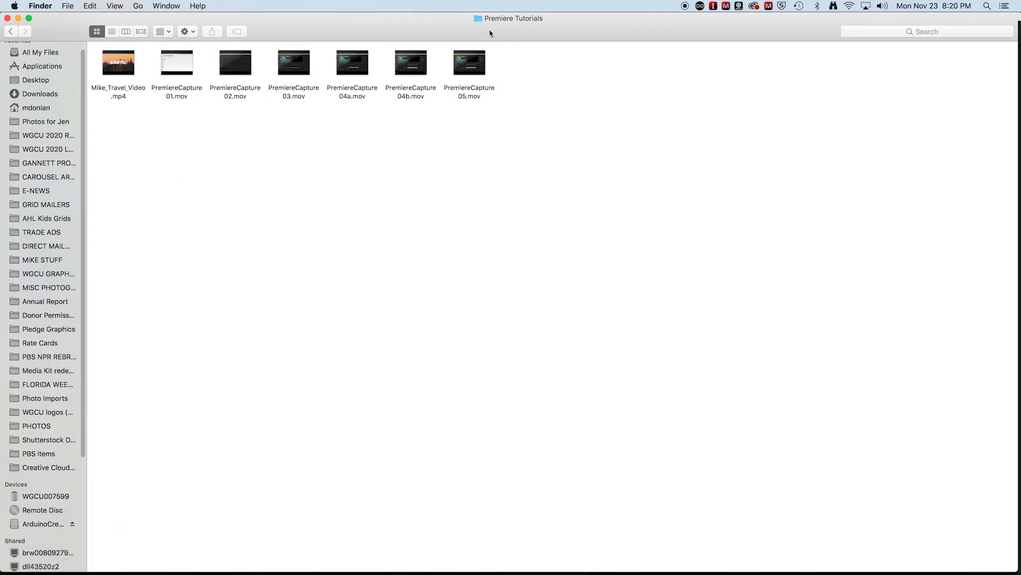
left_click(116, 77)
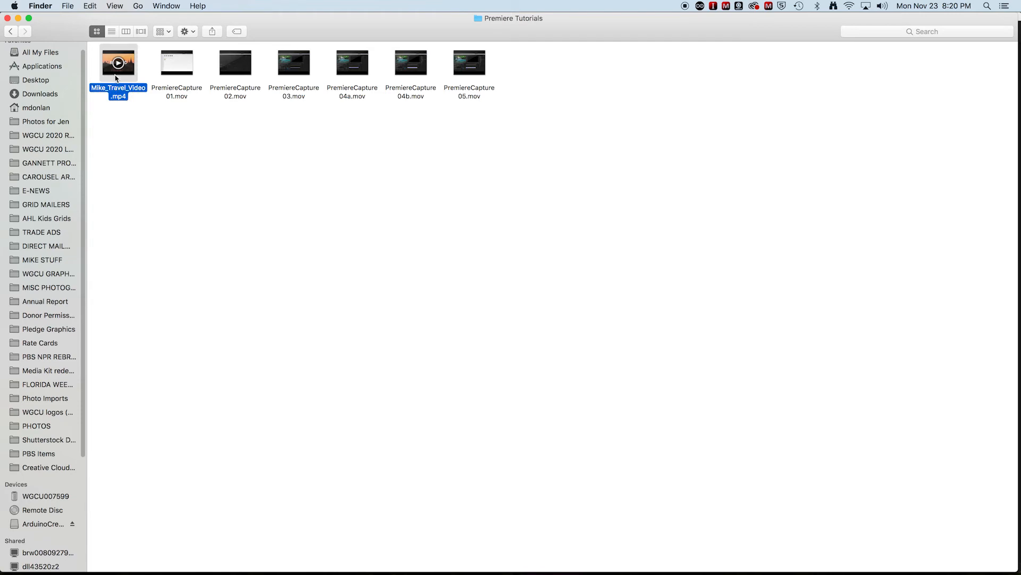
key("super+i")
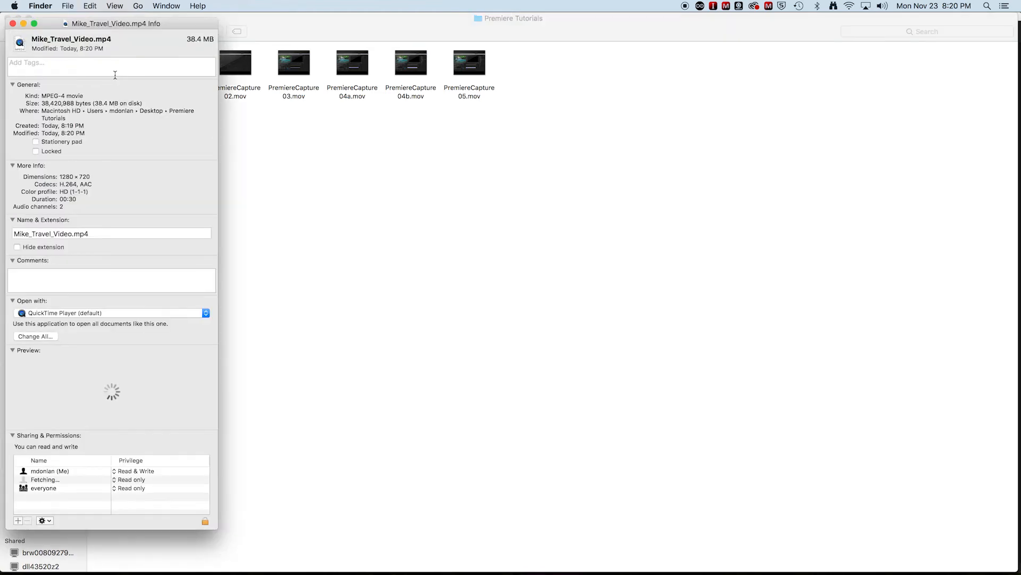
left_click_drag(130, 30, 680, 25)
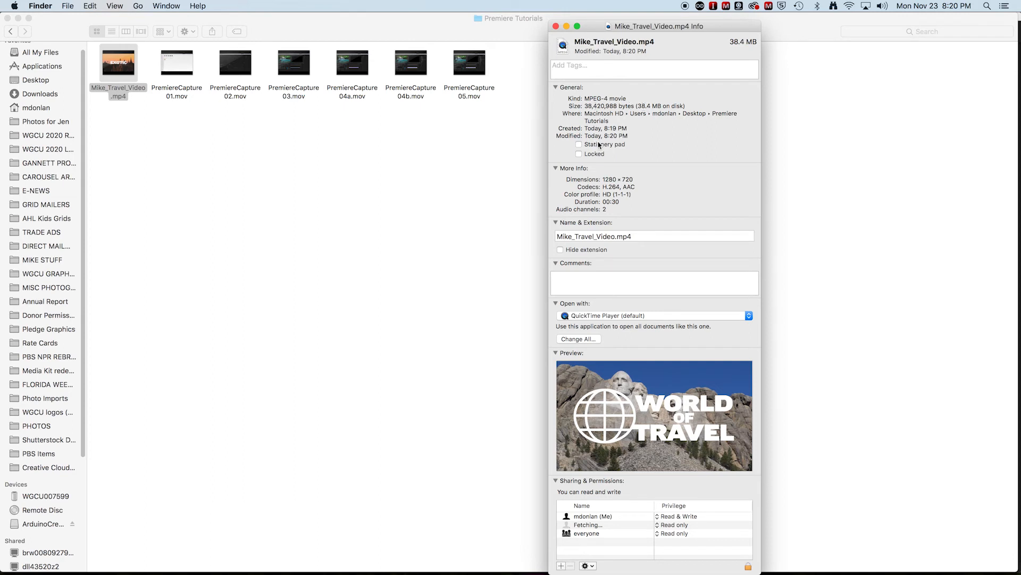
mouse_move(648, 442)
left_click(656, 417)
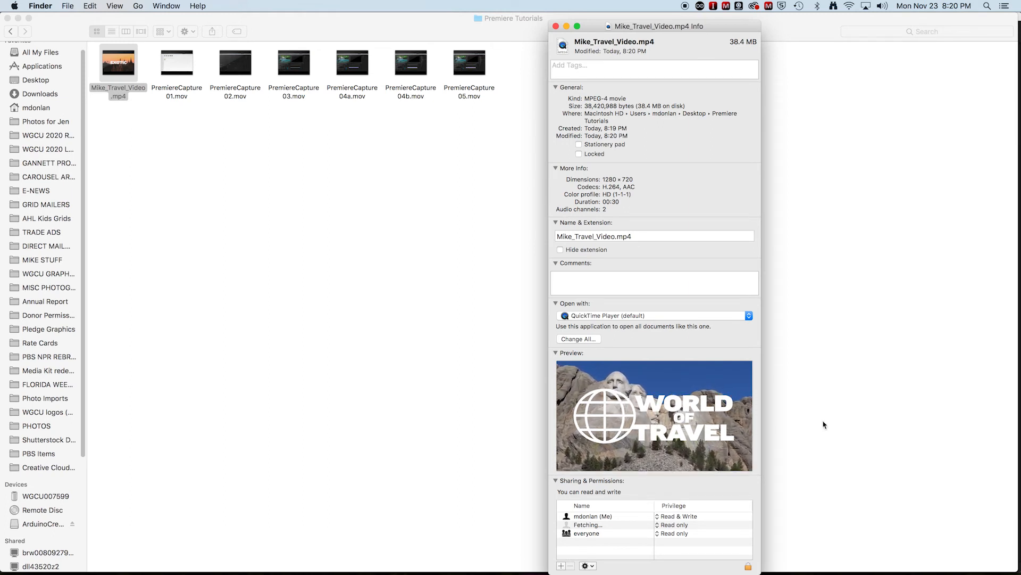
left_click(556, 26)
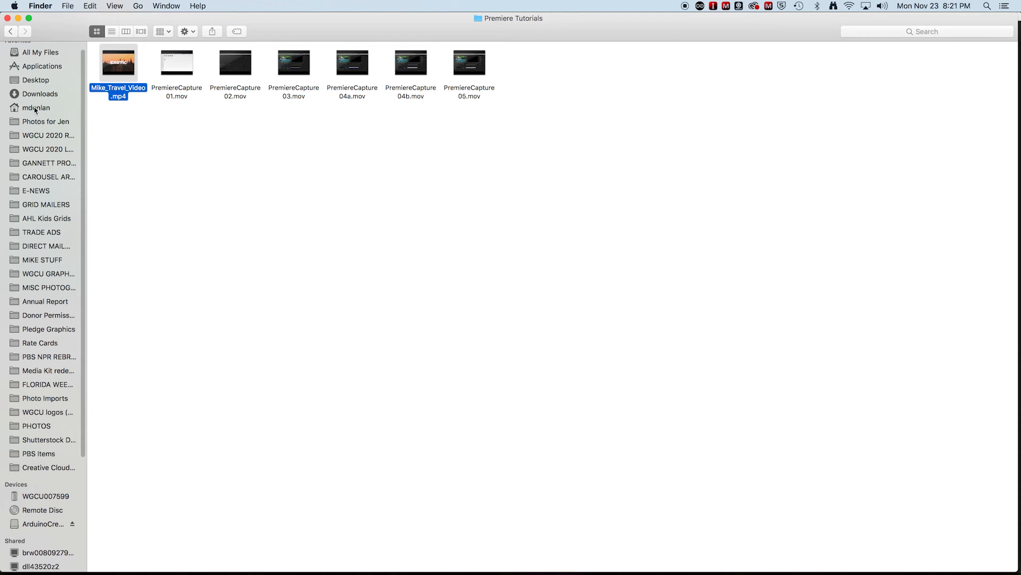
Step: Move the project file Mike_Video_01.prproj from the Desktop into the Premiere Tutorials folder
left_click(34, 80)
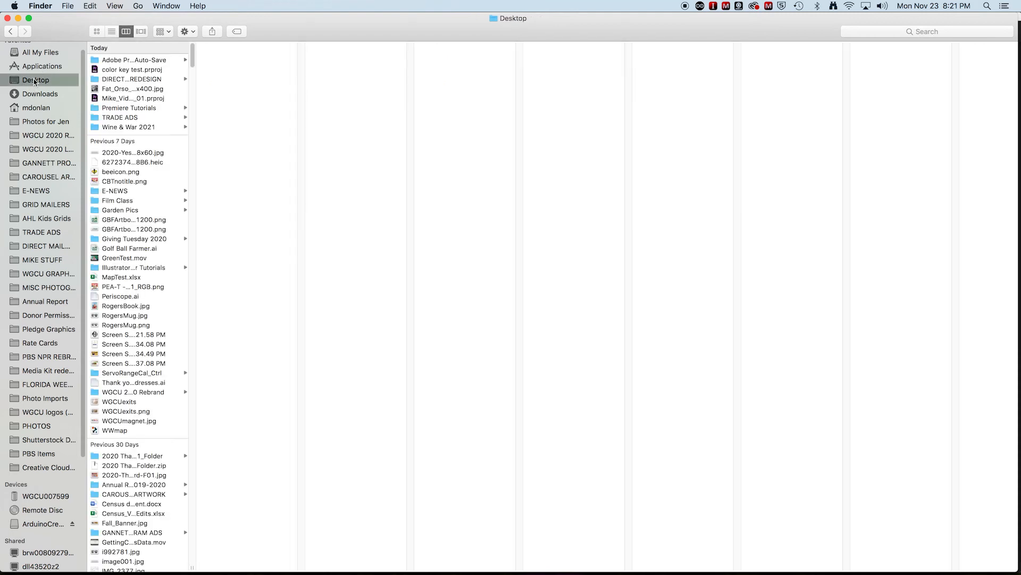
left_click(127, 99)
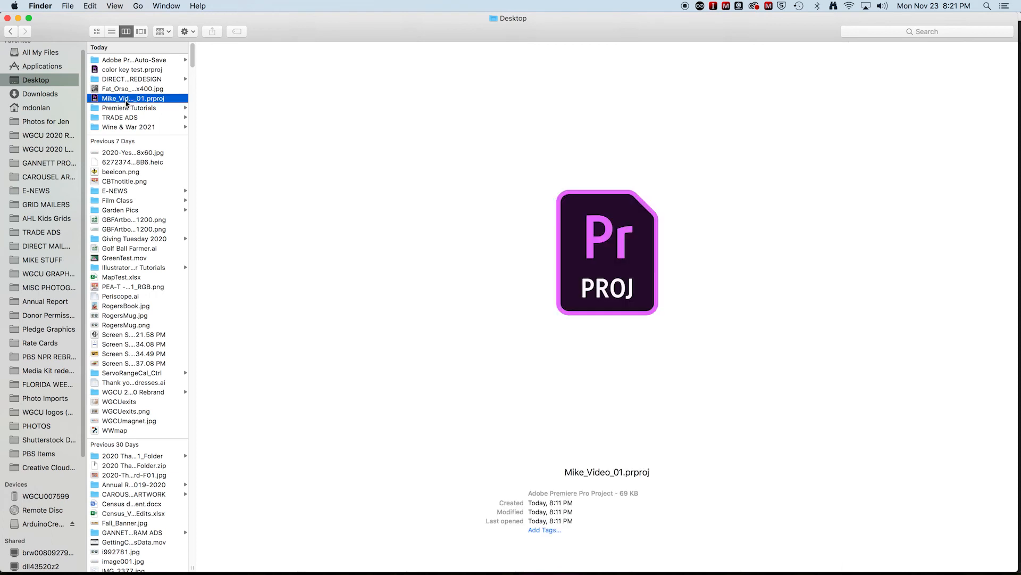
left_click(129, 99)
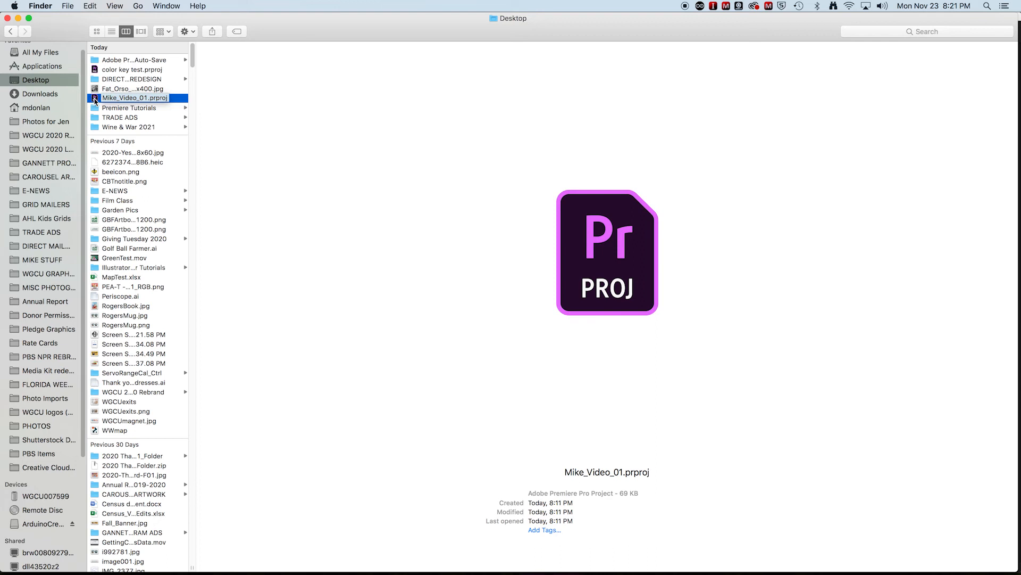
left_click_drag(94, 101, 96, 110)
Step: Show the Premiere Tutorials folder as icons and place Mike_Travel_Video.mp4 and Mike_Video_01.prproj side by side below the other files
left_click(96, 99)
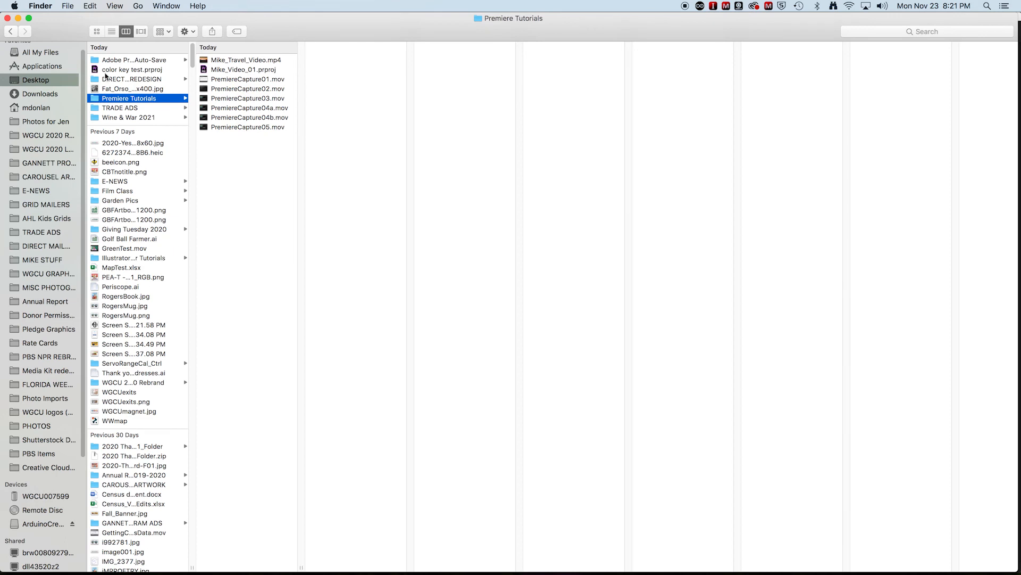
left_click(97, 32)
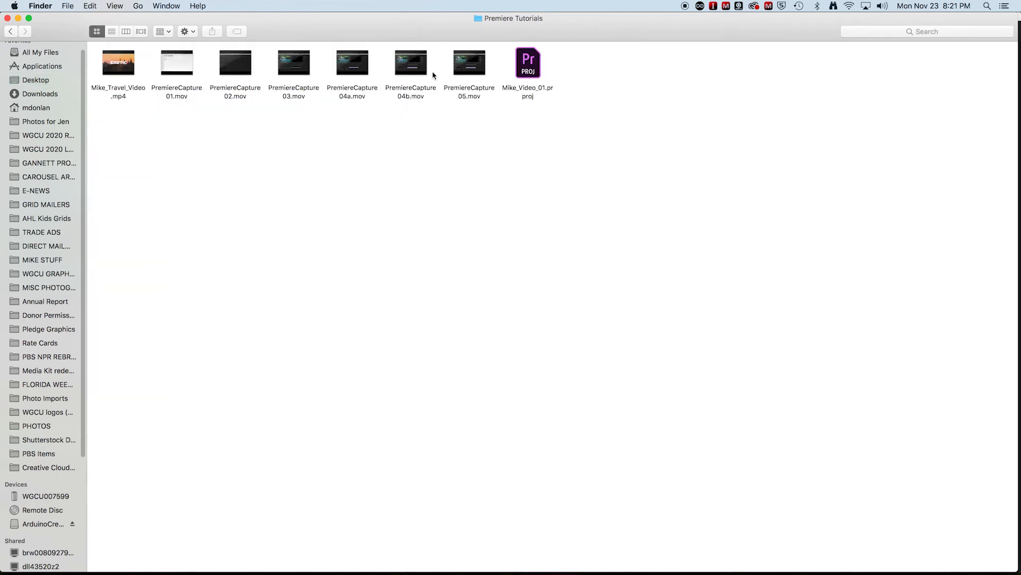
left_click_drag(125, 71, 264, 250)
left_click_drag(531, 82, 322, 254)
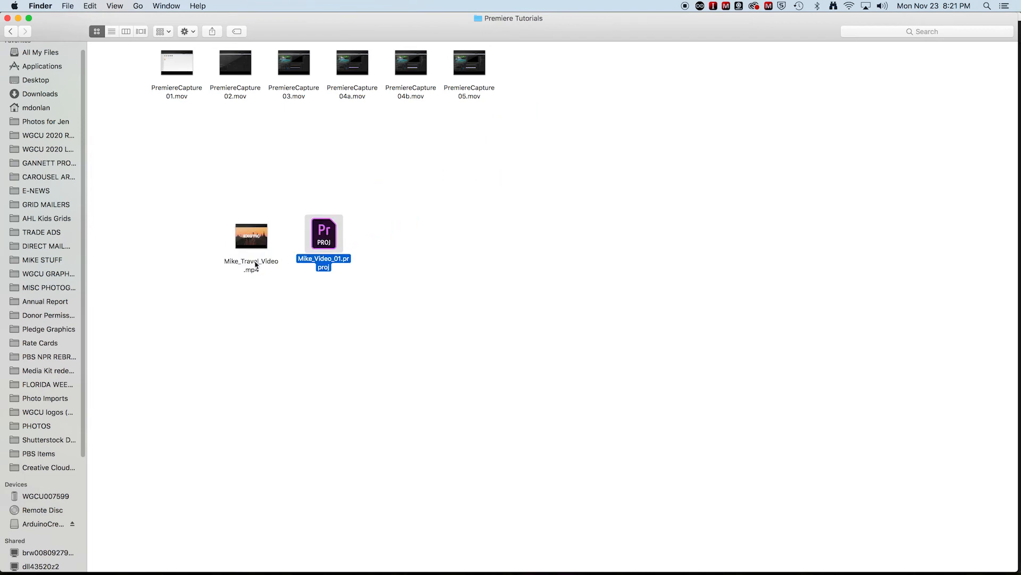
Step: Compare the file information, including size and kind, of Mike_Travel_Video.mp4 and Mike_Video_01.prproj
left_click(256, 264)
key("super+i")
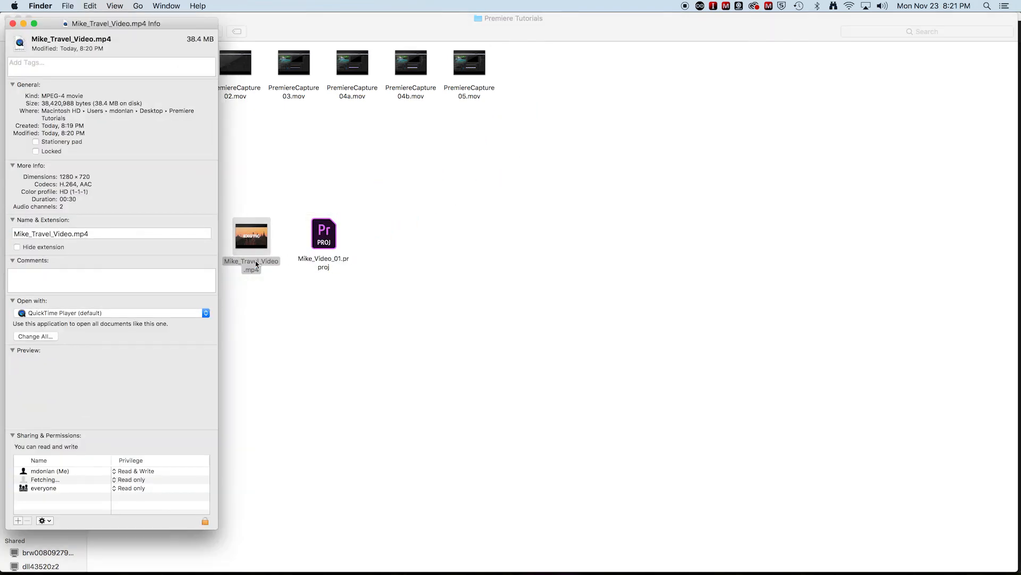
left_click_drag(172, 27, 649, 13)
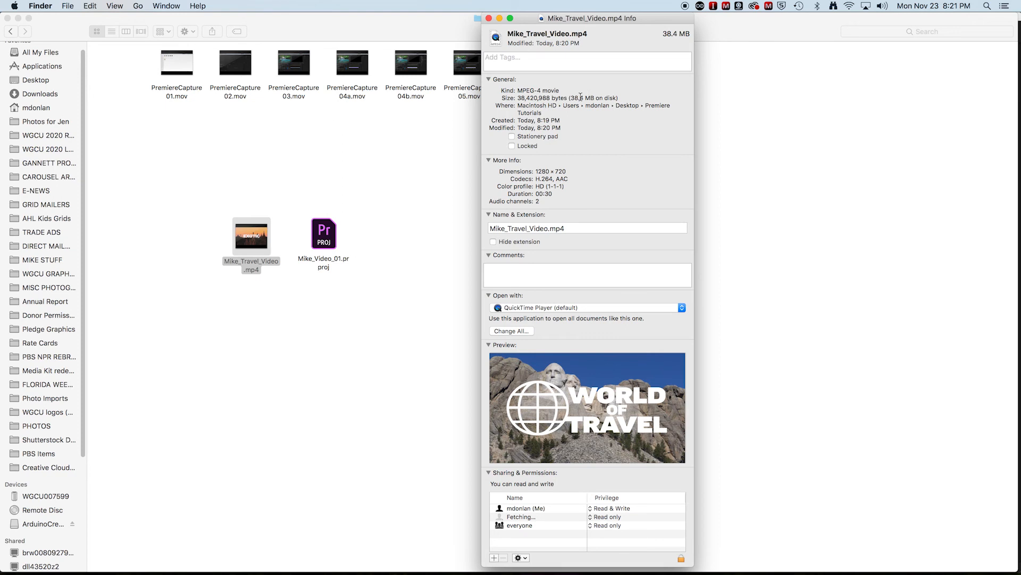
left_click(335, 248)
key("super+i")
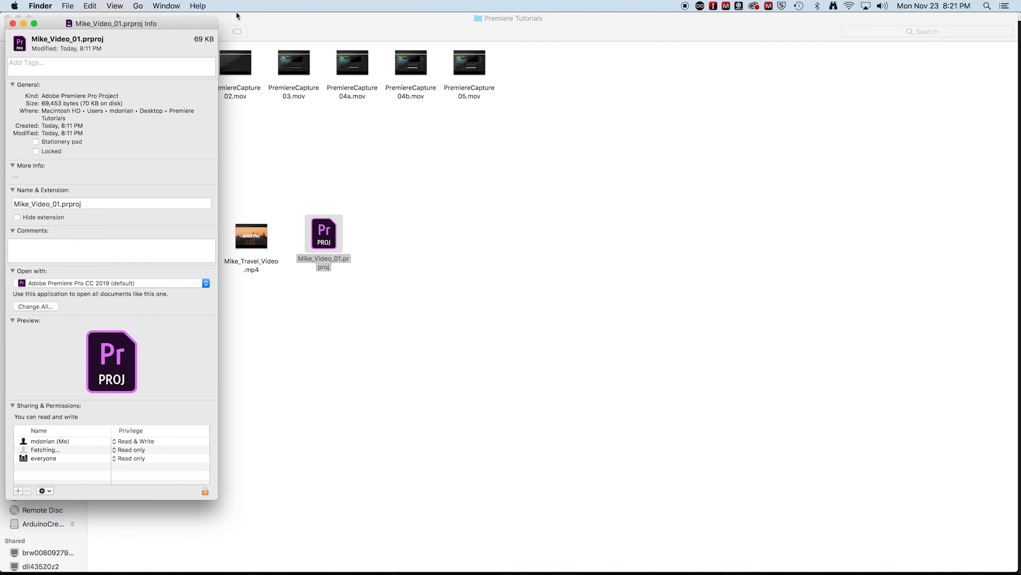
left_click_drag(192, 23, 723, 18)
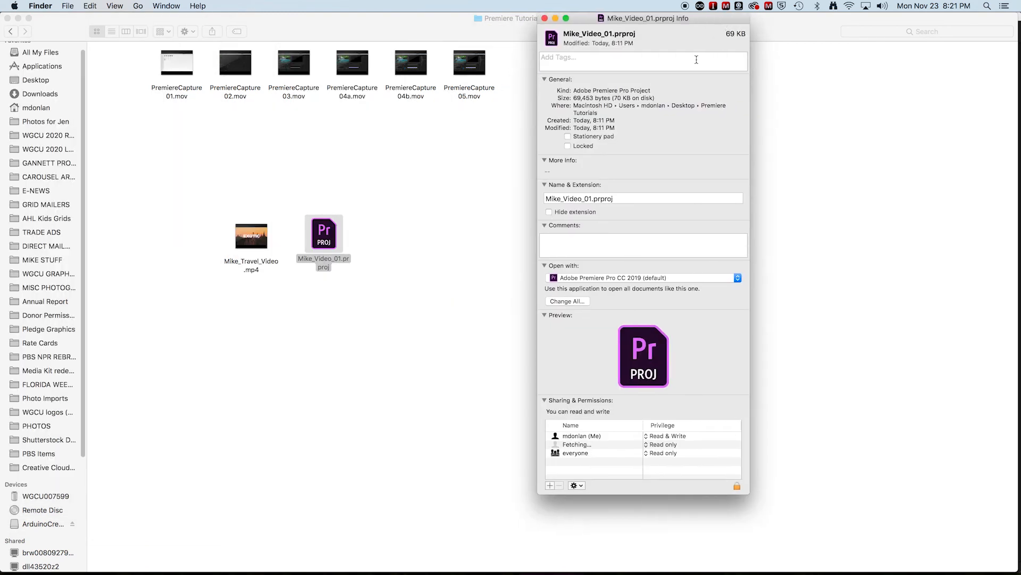